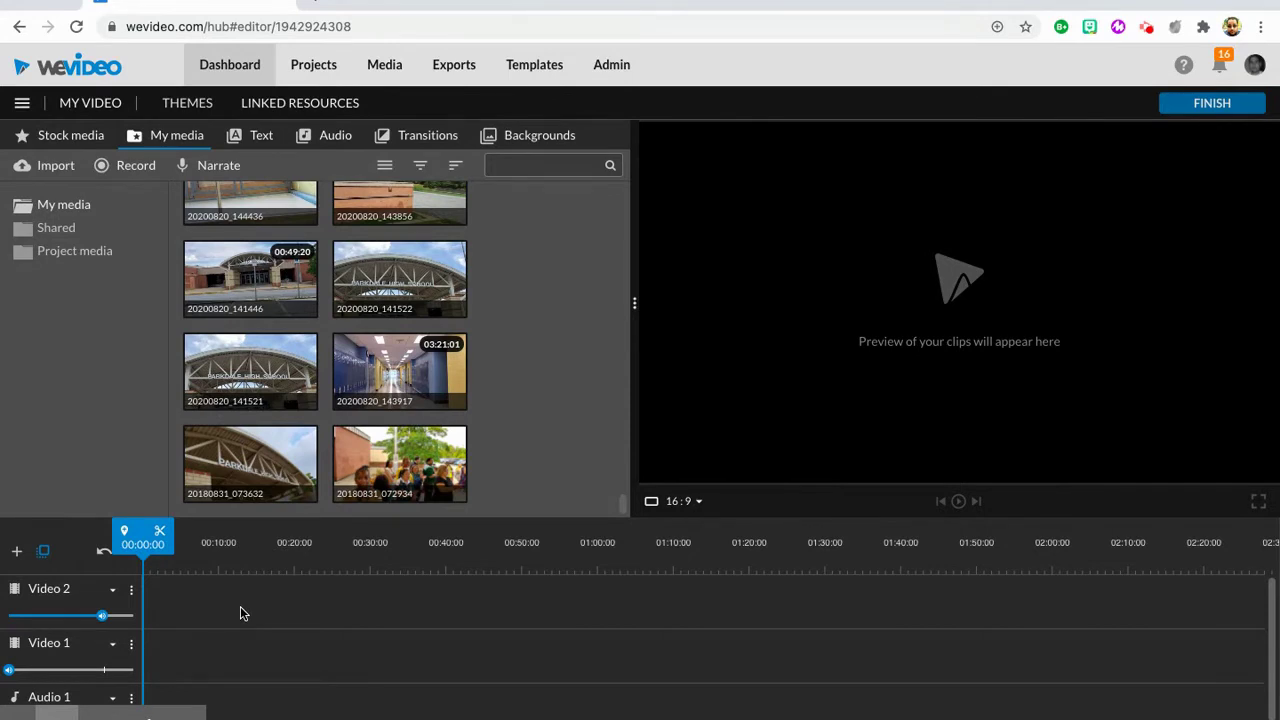
Place the exterior clip 20200820_141446 and then the hallway clip 20200820_143917 consecutively on Video 1
{"action": "left_click", "coordinate": [245, 313]}
{"action": "left_click_drag", "start_coordinate": [204, 496], "coordinate": [150, 647]}
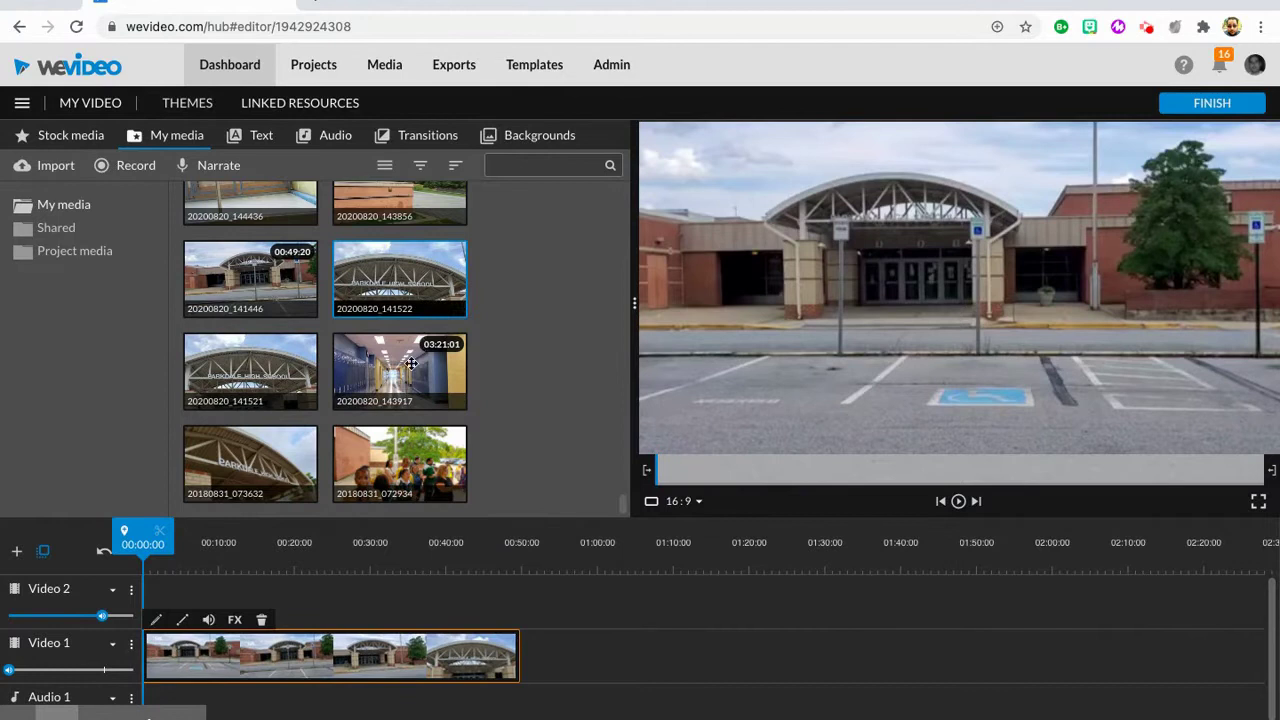
{"action": "left_click_drag", "start_coordinate": [412, 364], "coordinate": [548, 645]}
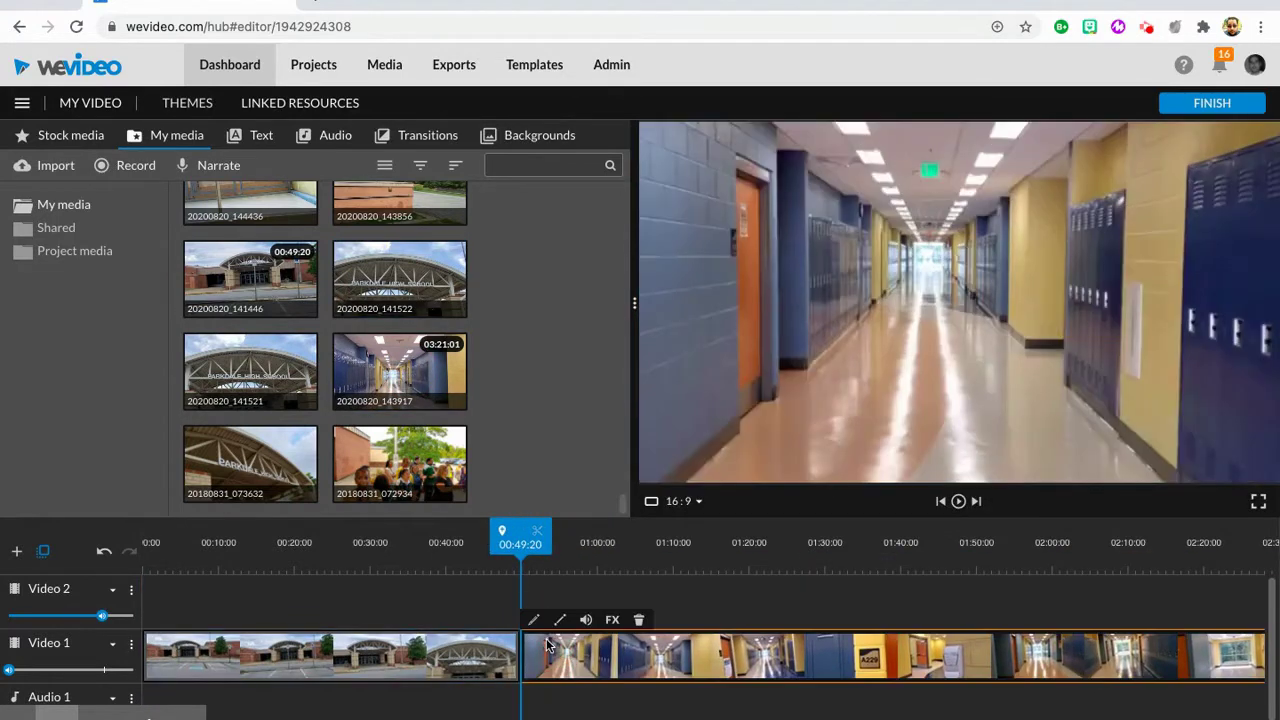
{"action": "left_click", "coordinate": [505, 648]}
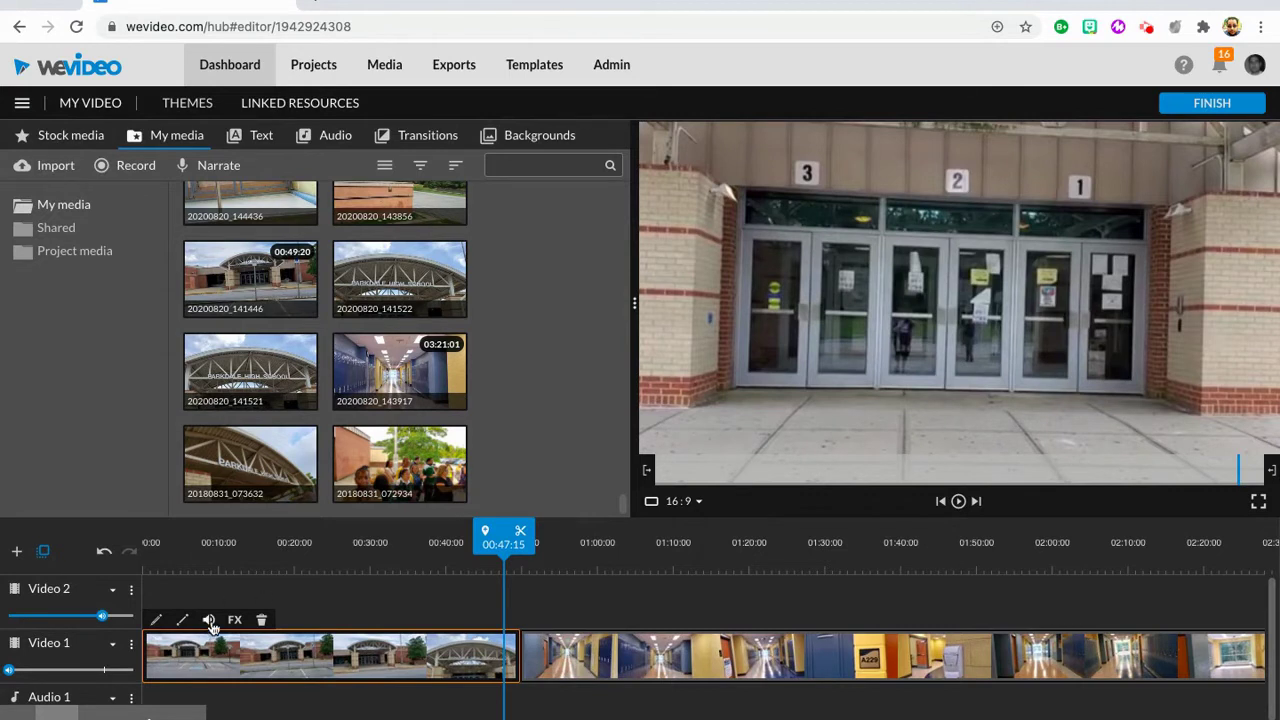
Drag the volume slider to 0% for the exterior clip, then for the hallway clip
{"action": "left_click", "coordinate": [210, 621]}
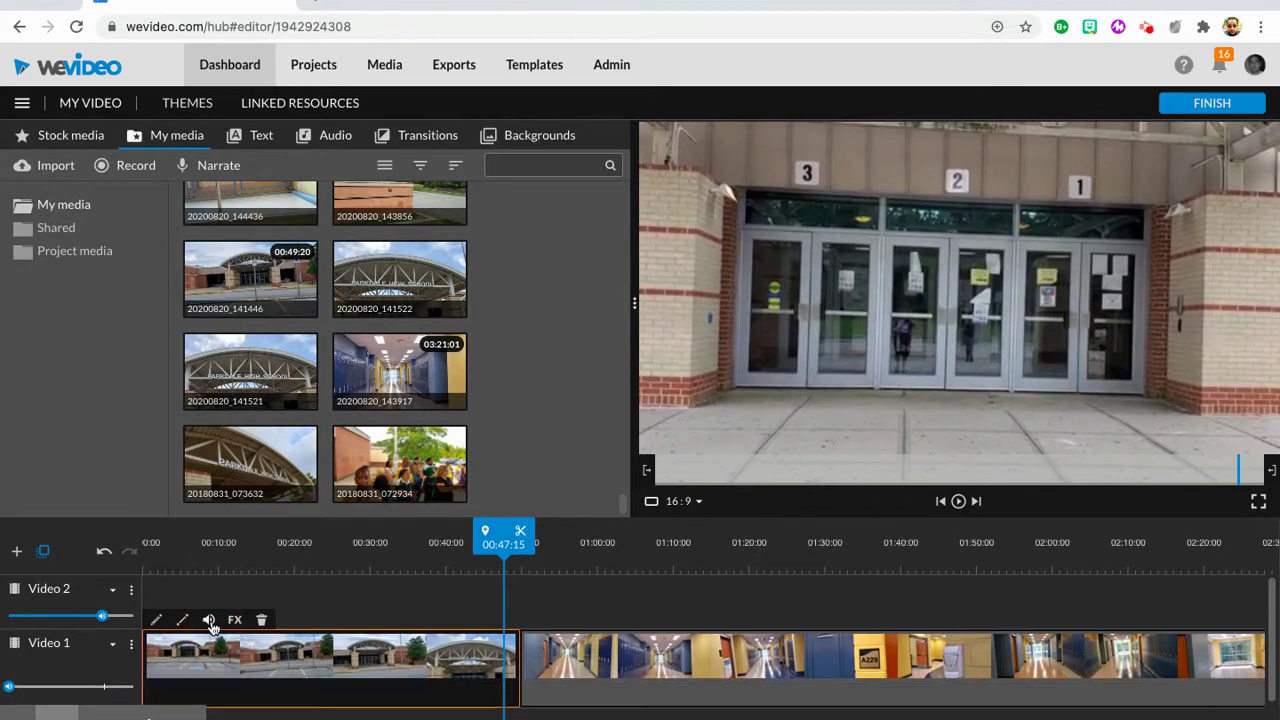
{"action": "mouse_move", "coordinate": [326, 571]}
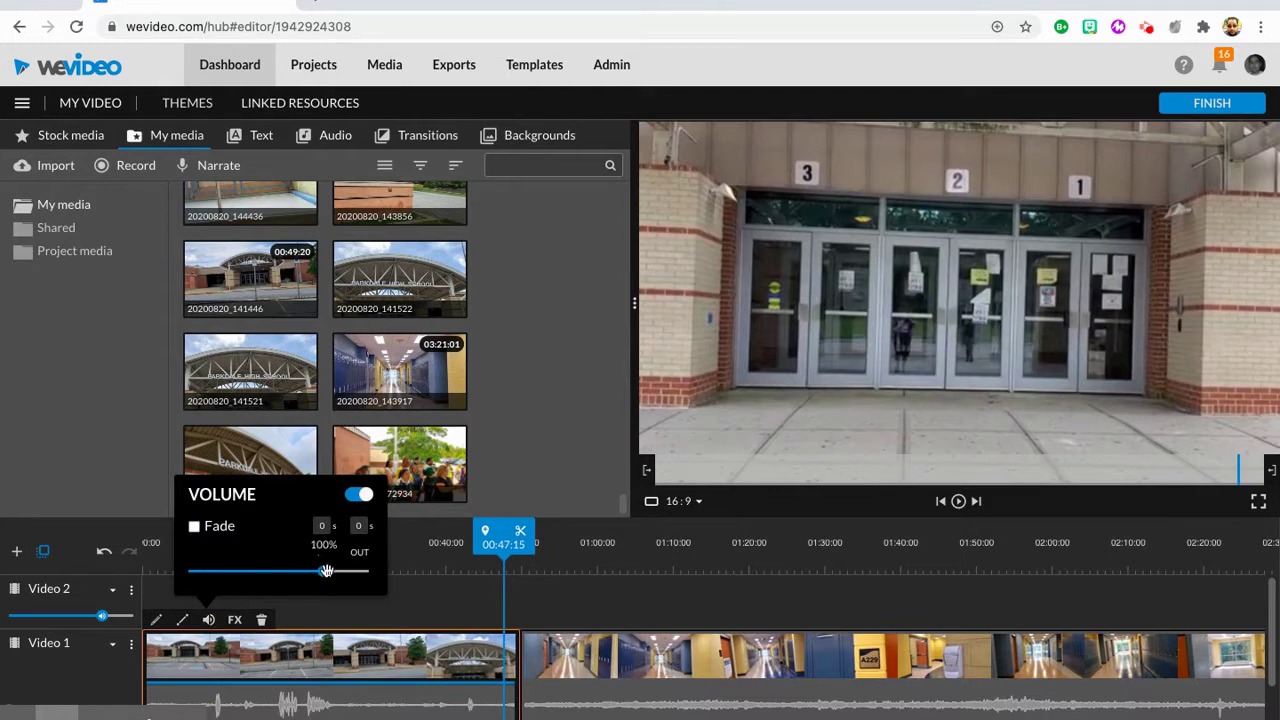
{"action": "left_click_drag", "start_coordinate": [326, 571], "coordinate": [166, 577]}
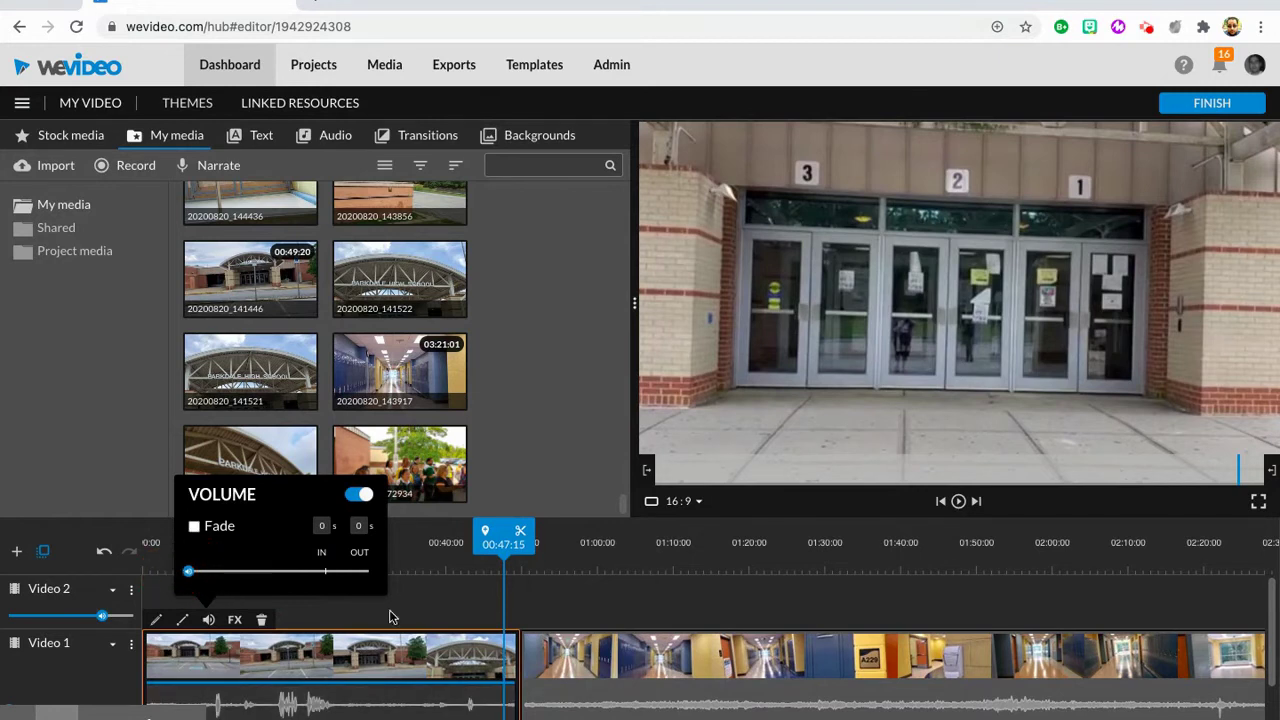
{"action": "left_click", "coordinate": [631, 652]}
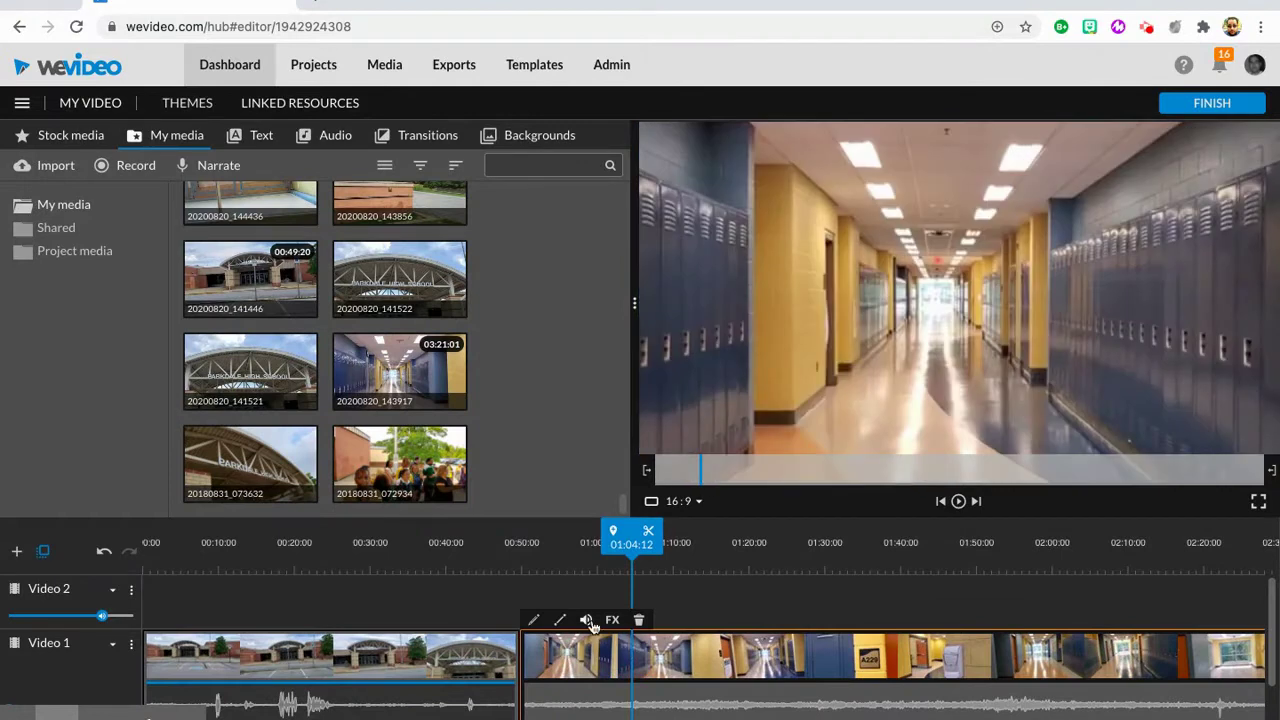
{"action": "left_click", "coordinate": [587, 621]}
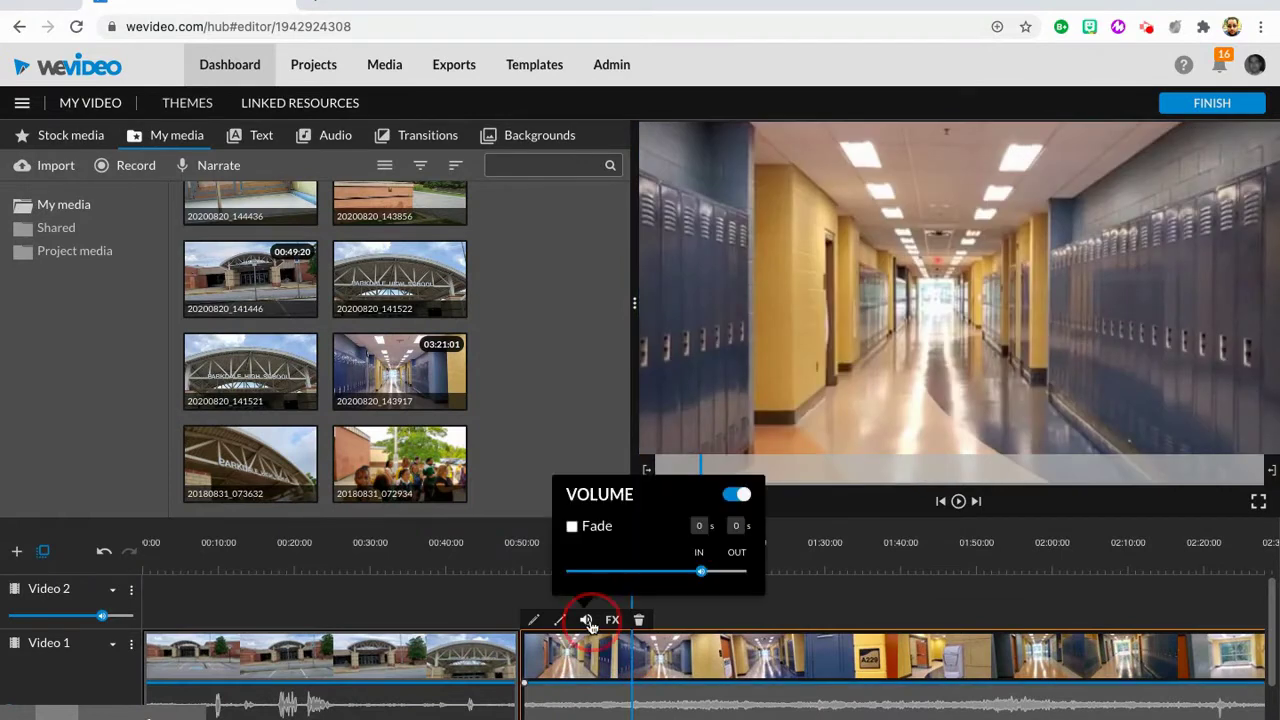
{"action": "left_click_drag", "start_coordinate": [703, 570], "coordinate": [561, 572]}
{"action": "left_click", "coordinate": [489, 603]}
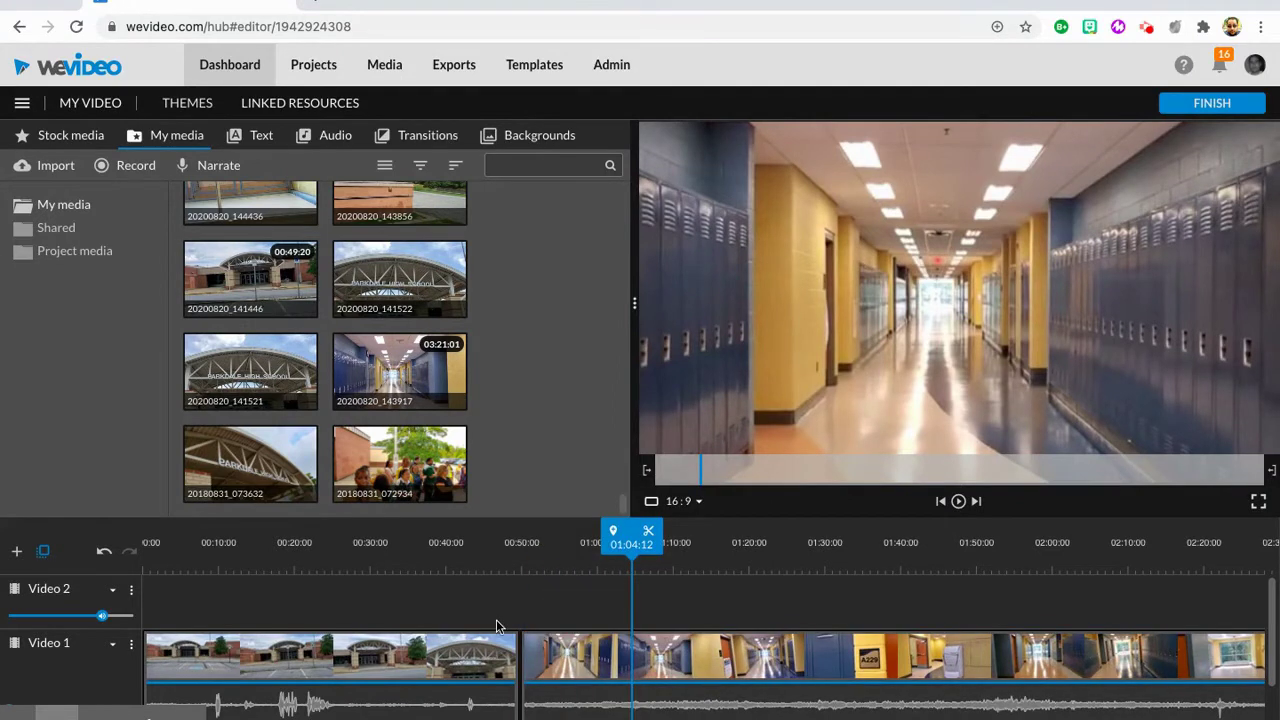
Bring Video 1 and Audio 1 into view and set the playhead to 00:00:00
{"action": "scroll", "coordinate": [496, 625], "scroll_direction": "down", "scroll_amount": 1}
{"action": "scroll", "coordinate": [496, 620], "scroll_direction": "up", "scroll_amount": 1}
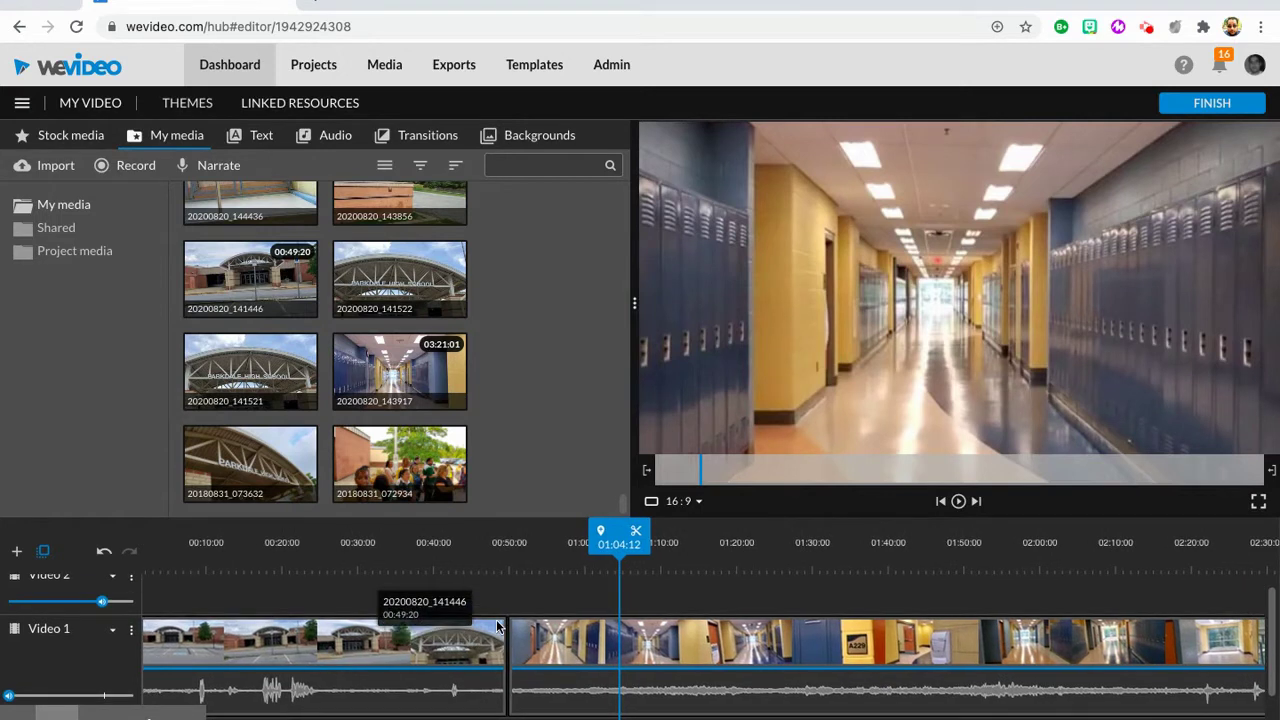
{"action": "scroll", "coordinate": [497, 625], "scroll_direction": "up", "scroll_amount": 1}
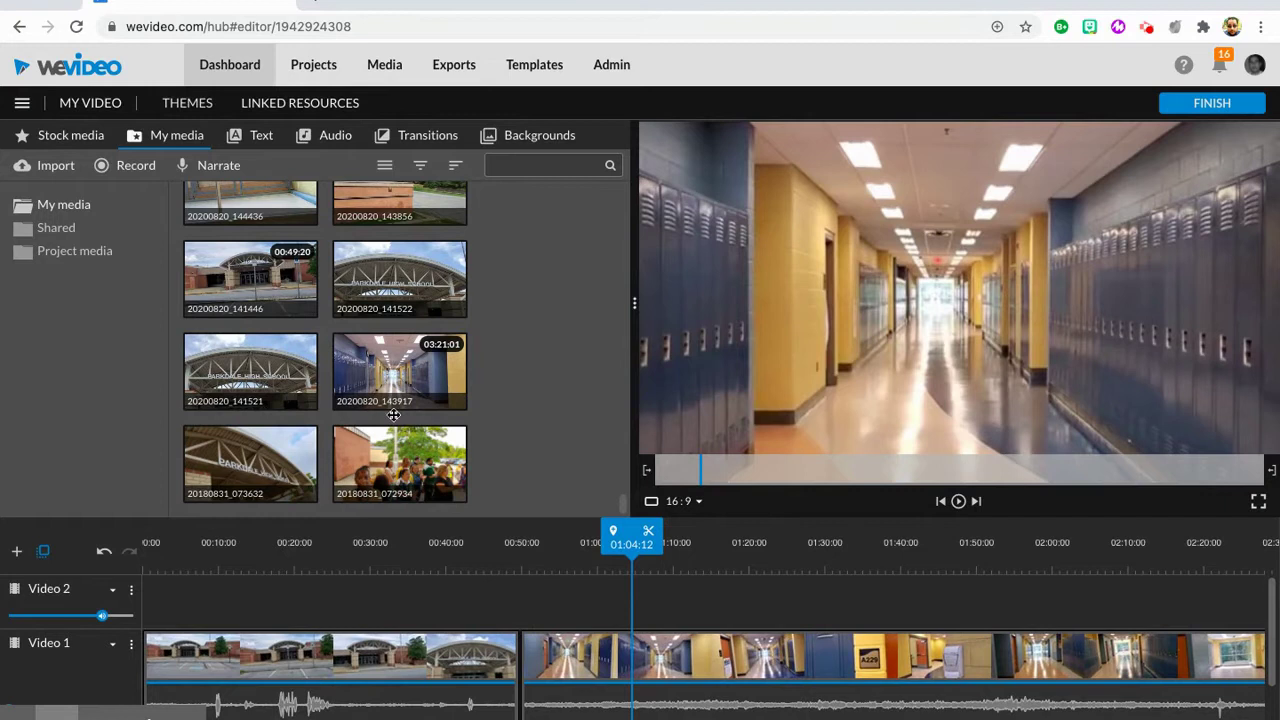
{"action": "left_click", "coordinate": [372, 376]}
{"action": "scroll", "coordinate": [372, 375], "scroll_direction": "up", "scroll_amount": 1}
{"action": "scroll", "coordinate": [372, 376], "scroll_direction": "down", "scroll_amount": 1}
{"action": "scroll", "coordinate": [335, 590], "scroll_direction": "down", "scroll_amount": 1}
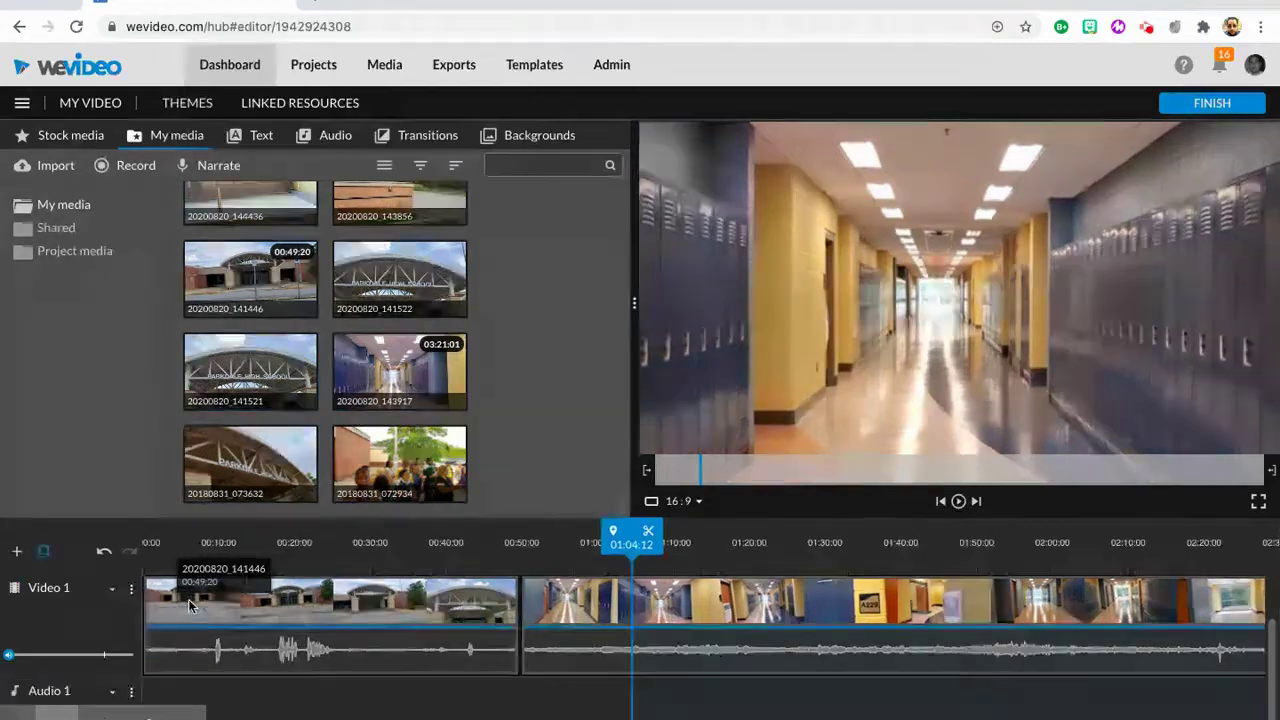
{"action": "left_click", "coordinate": [146, 600]}
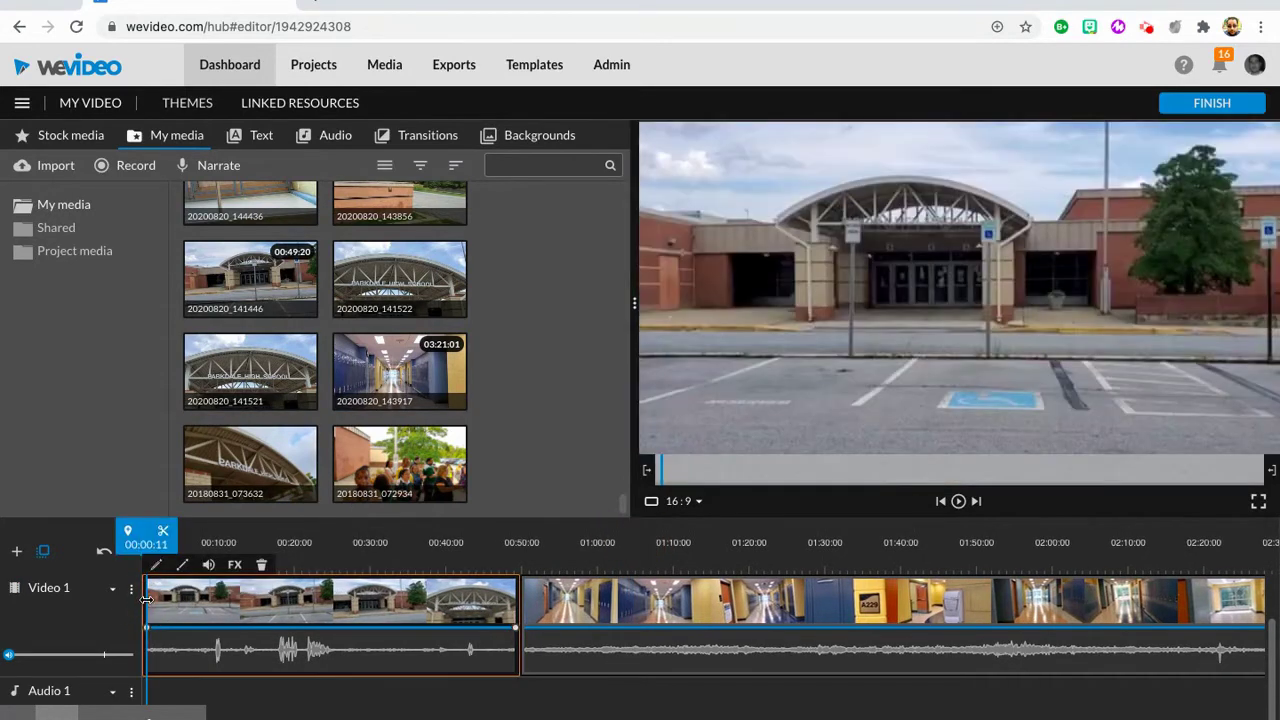
{"action": "left_click", "coordinate": [120, 545]}
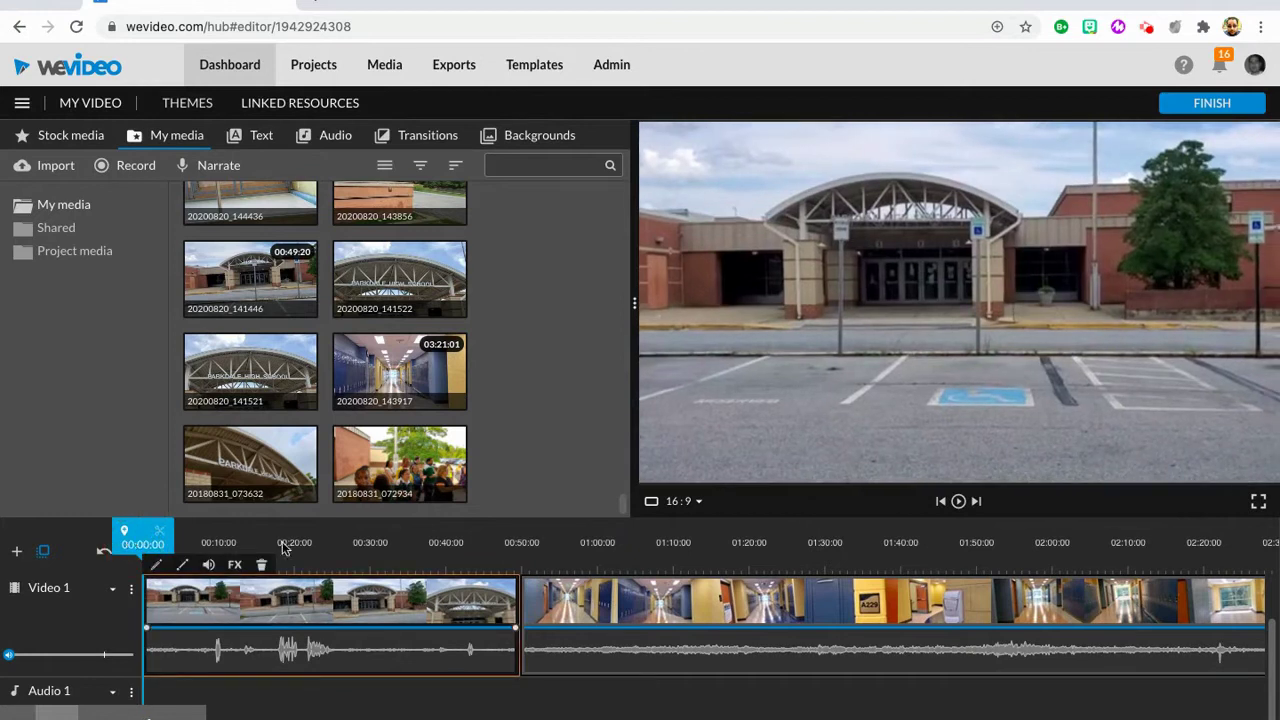
Record an 18-second voiceover narration with the Narrate recorder
{"action": "left_click", "coordinate": [226, 168]}
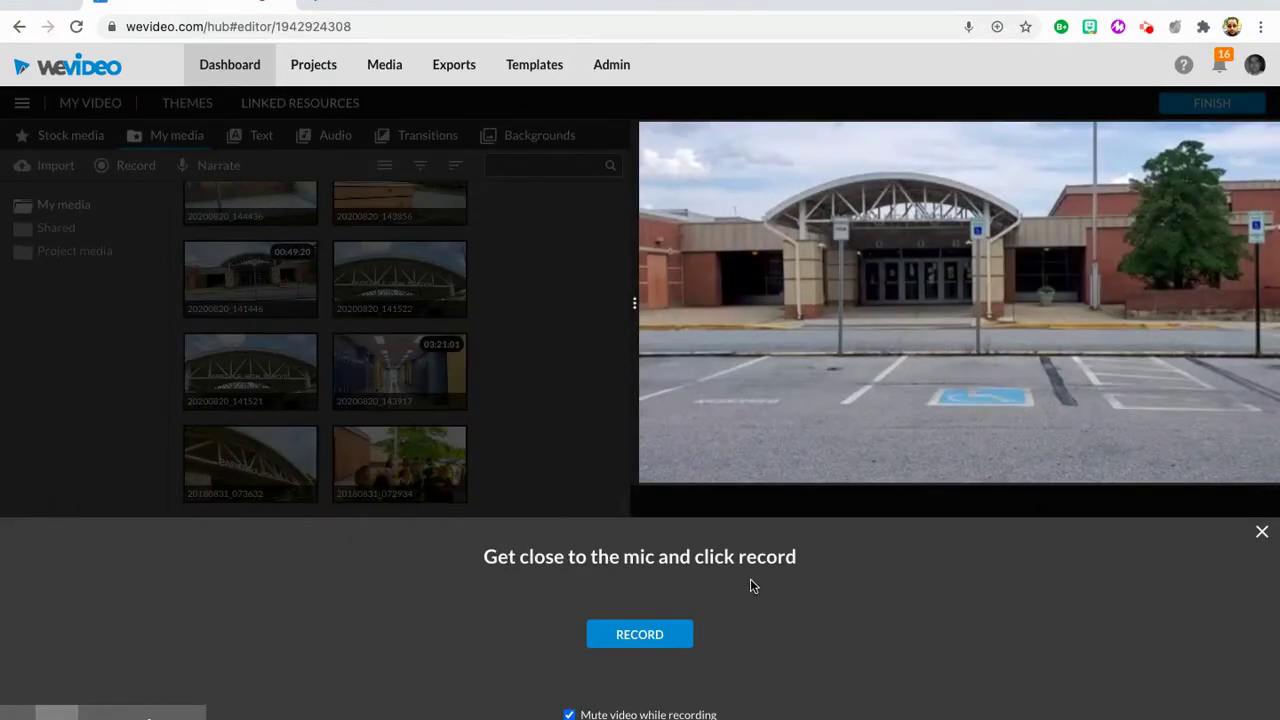
{"action": "left_click", "coordinate": [639, 643]}
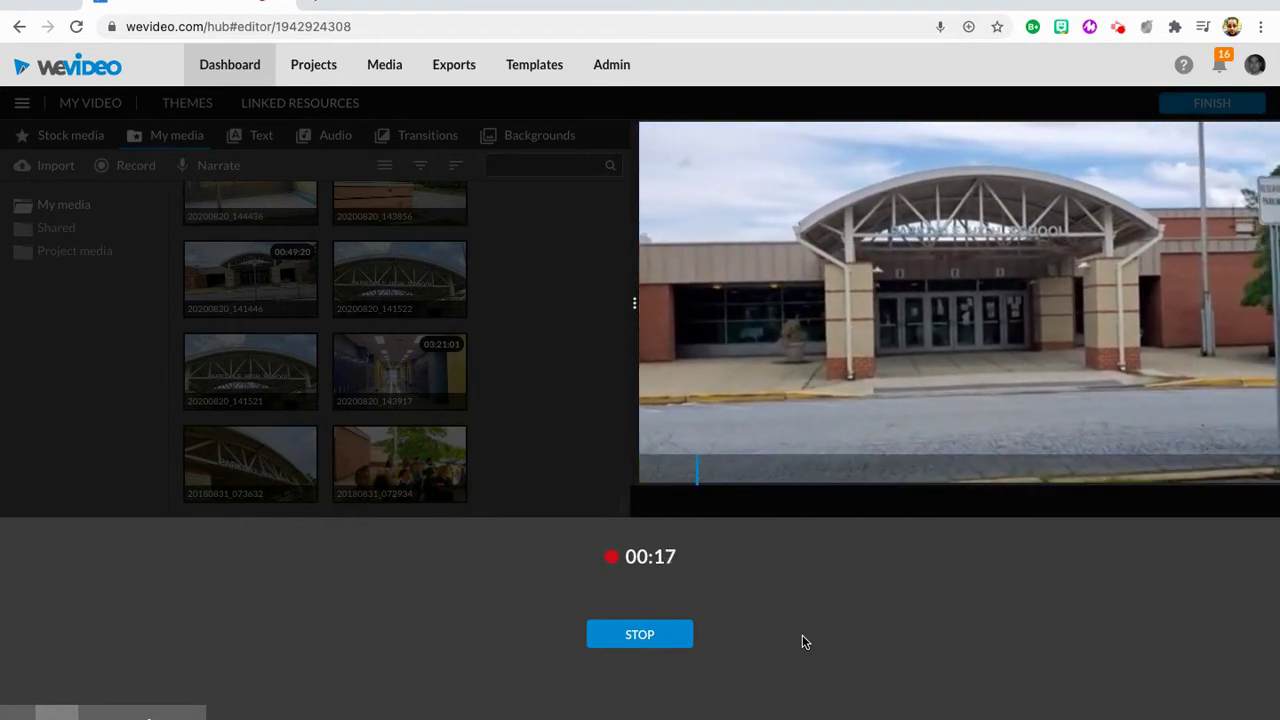
{"action": "left_click", "coordinate": [675, 636]}
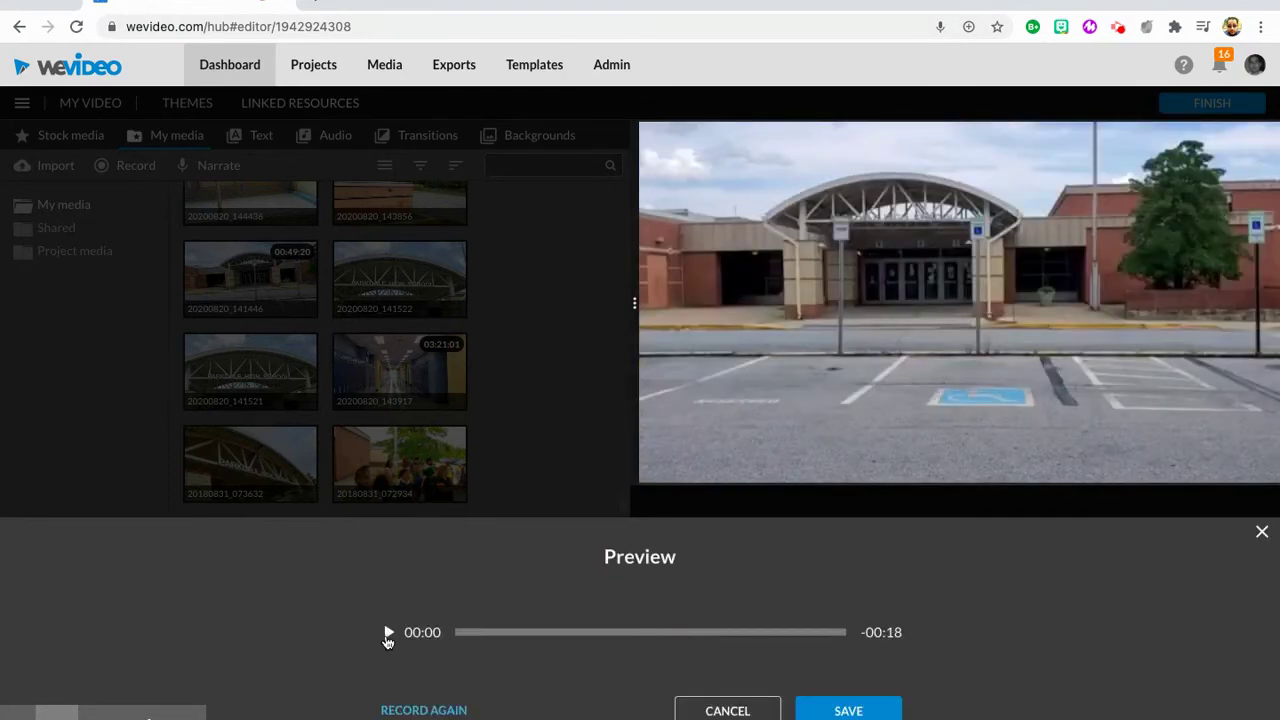
Listen back to the recorded narration in the preview, then save it
{"action": "left_click", "coordinate": [389, 633]}
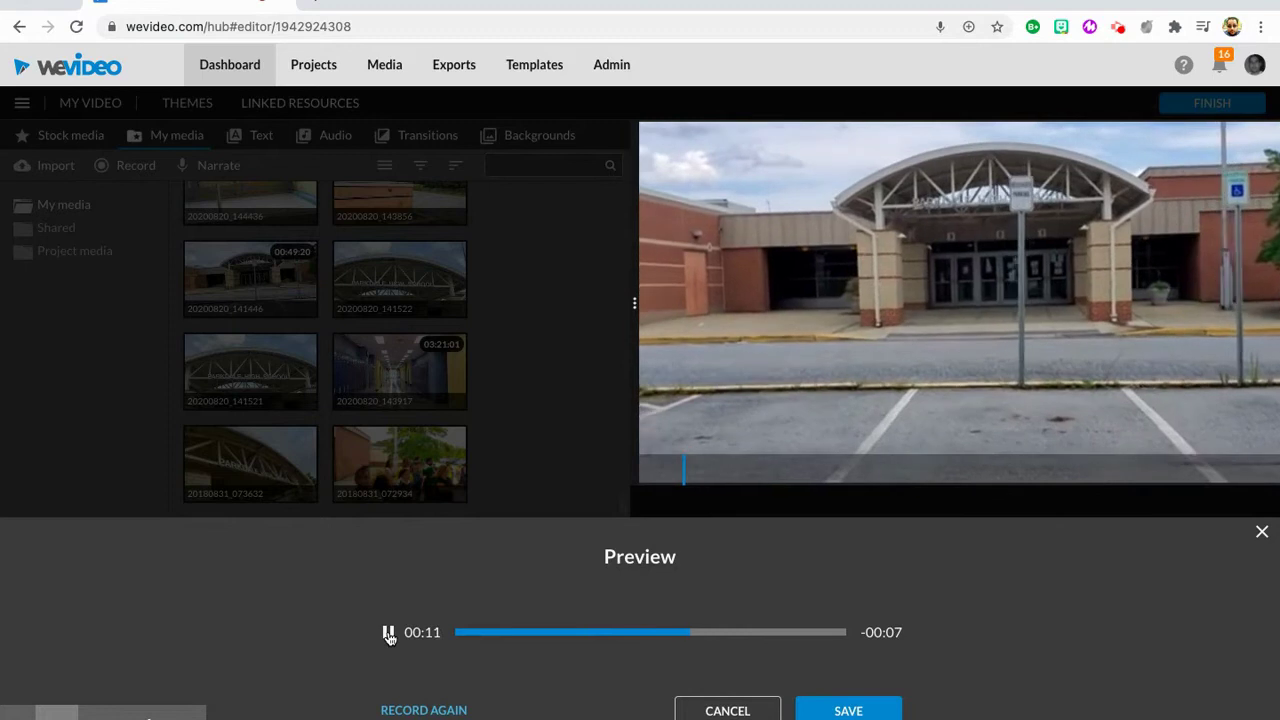
{"action": "left_click", "coordinate": [389, 634]}
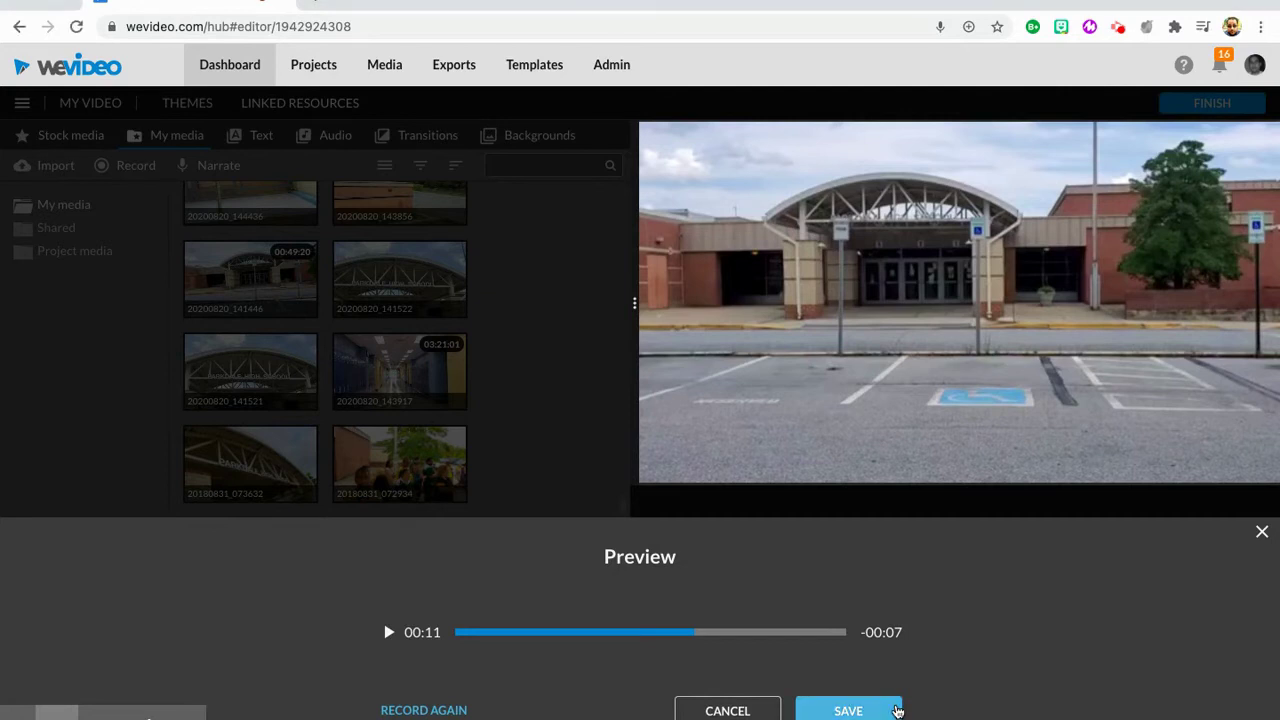
{"action": "left_click", "coordinate": [848, 710]}
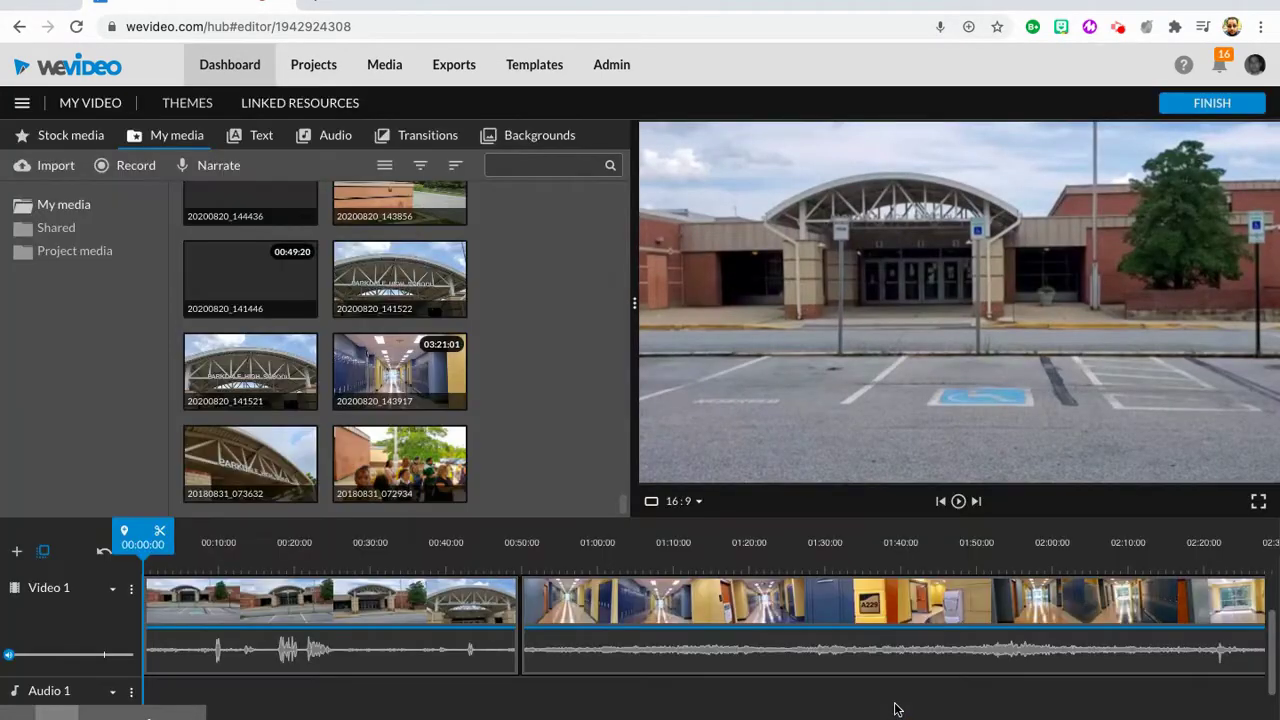
Play the Voiceover 1 narration and stop the playhead at 00:08:03
{"action": "scroll", "coordinate": [440, 625], "scroll_direction": "down", "scroll_amount": 1}
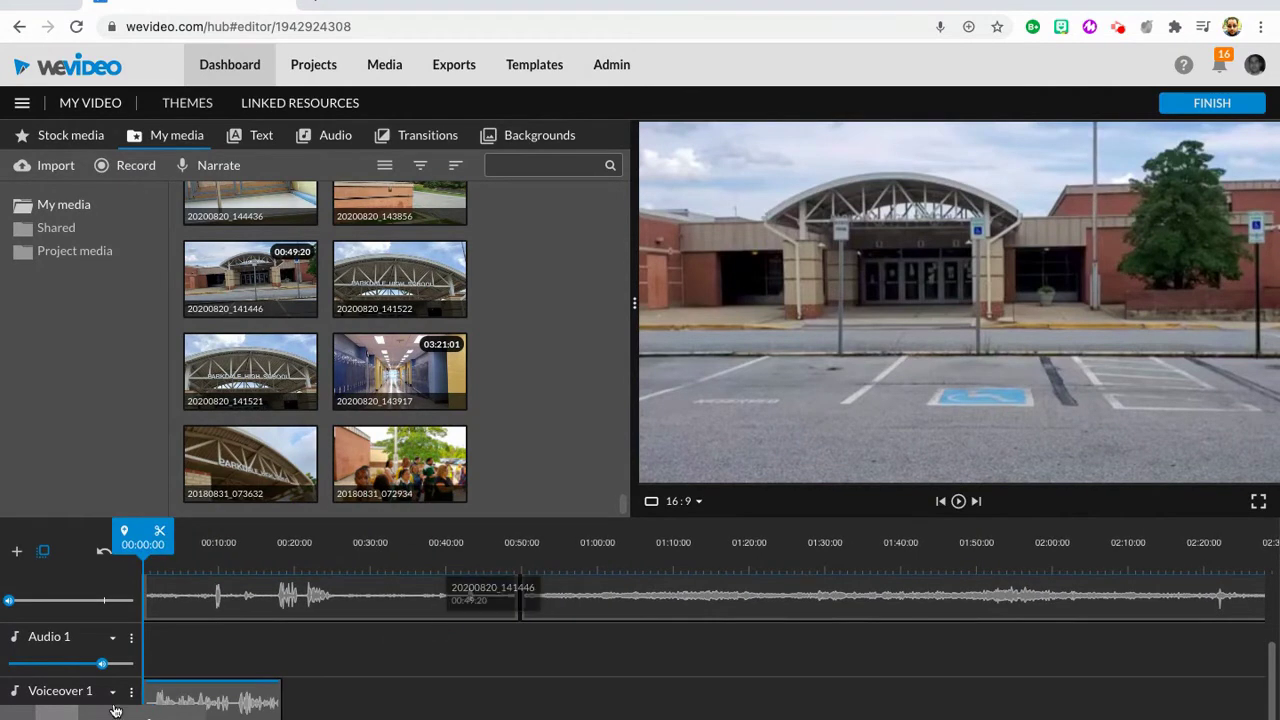
{"action": "mouse_move", "coordinate": [71, 706]}
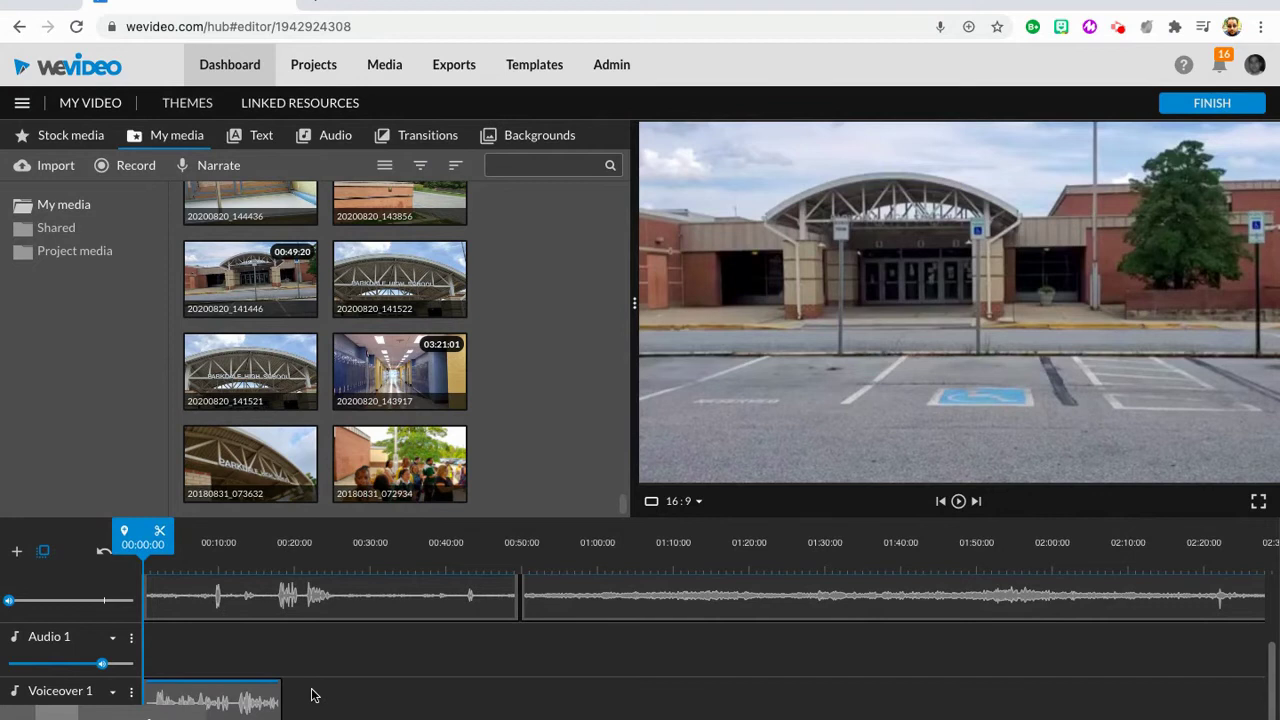
{"action": "key", "text": "space"}
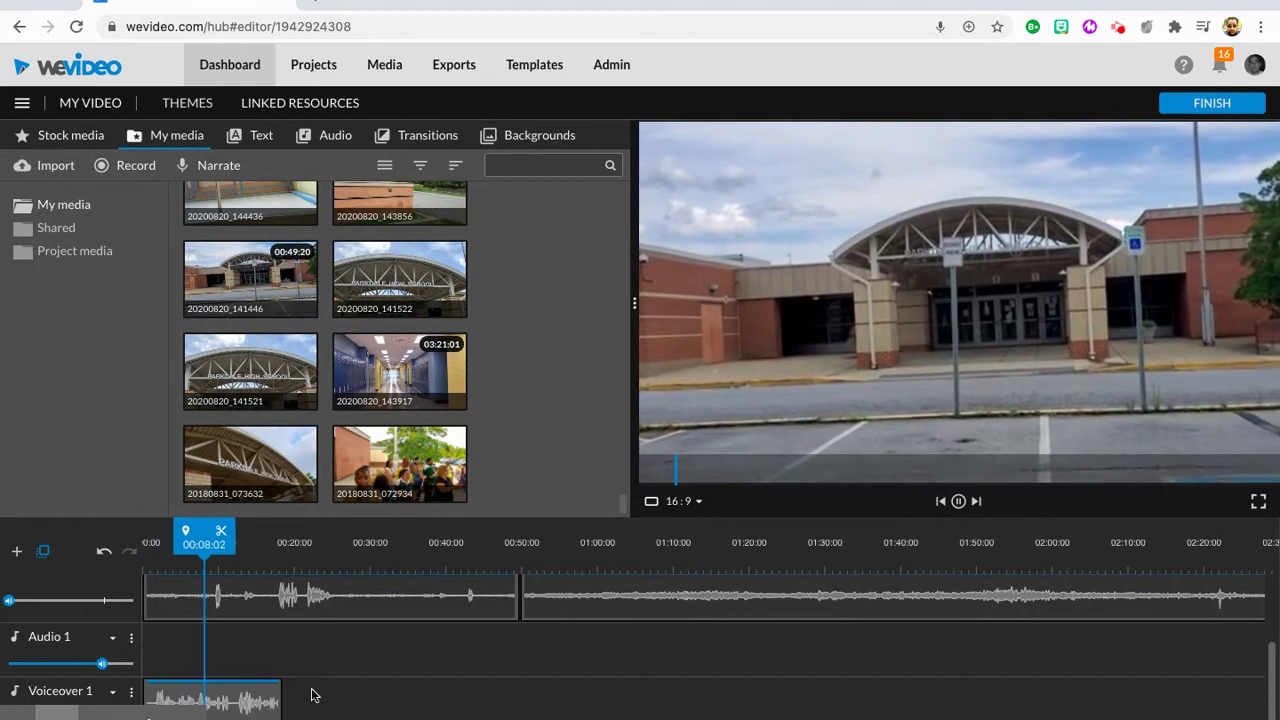
{"action": "key", "text": "space"}
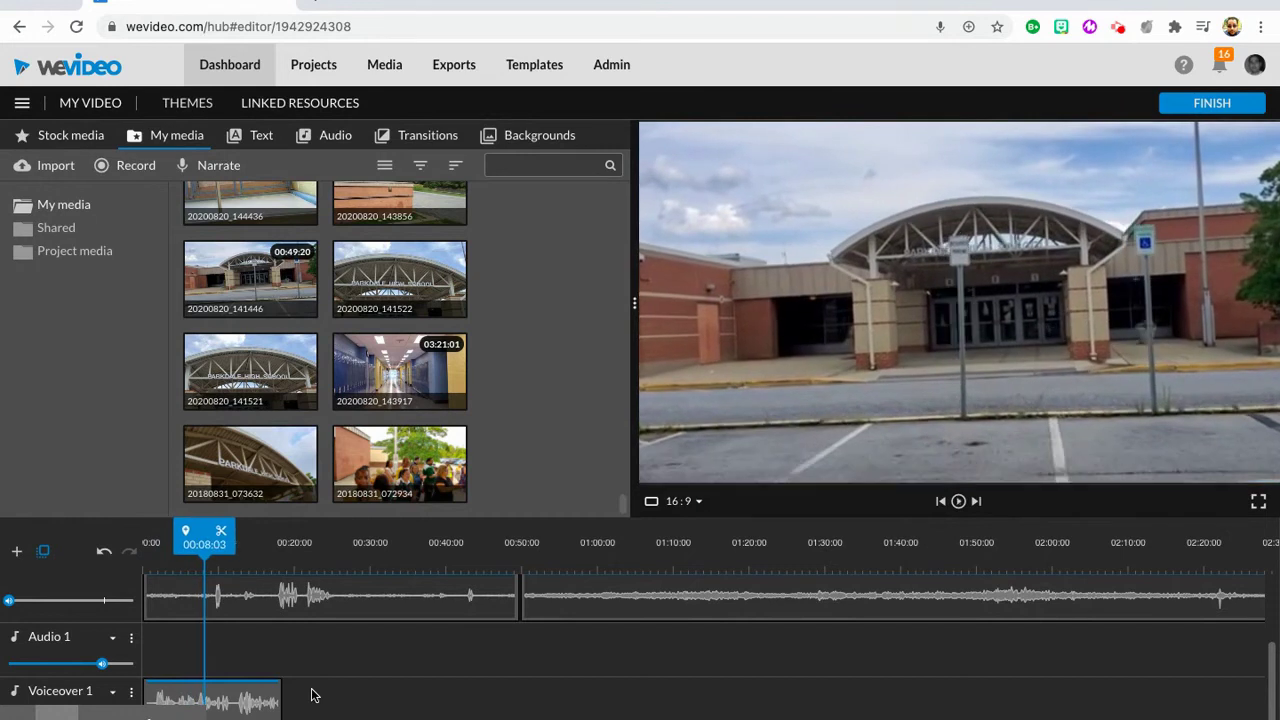
Split the voiceover at about 00:08:05 and 00:09:24, then slide the remaining piece left
{"action": "left_click", "coordinate": [205, 688]}
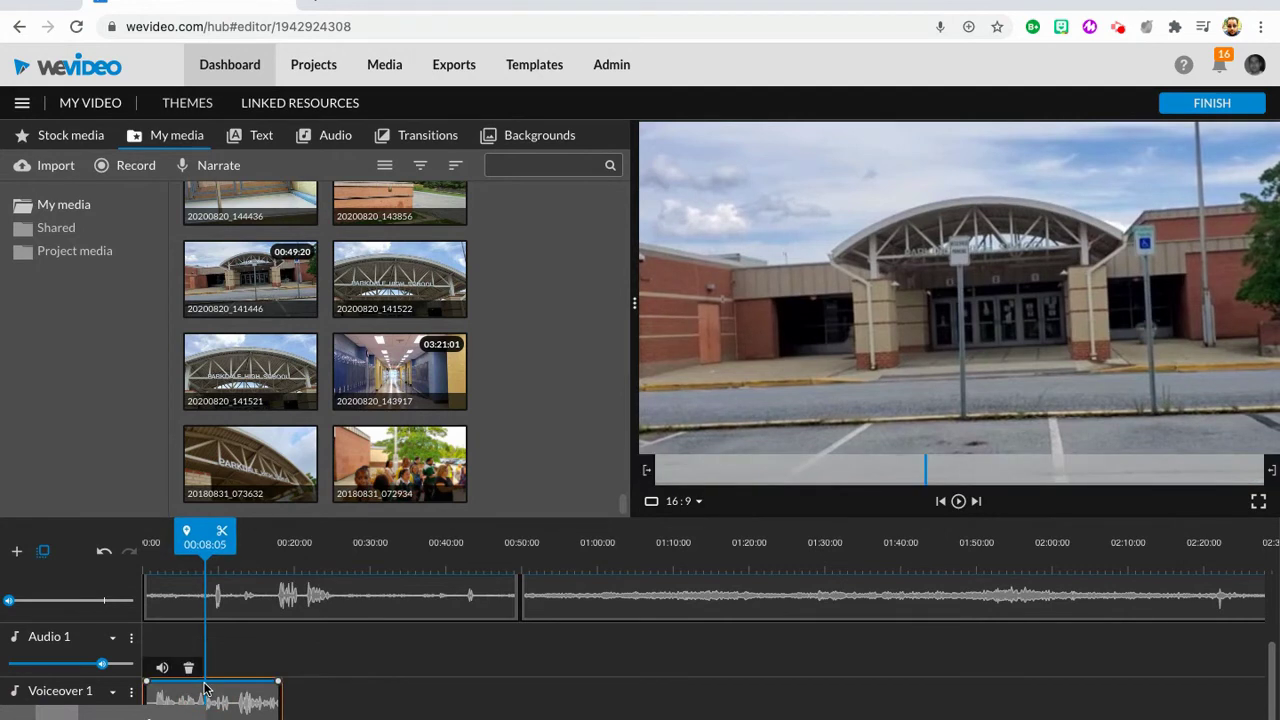
{"action": "left_click", "coordinate": [223, 538]}
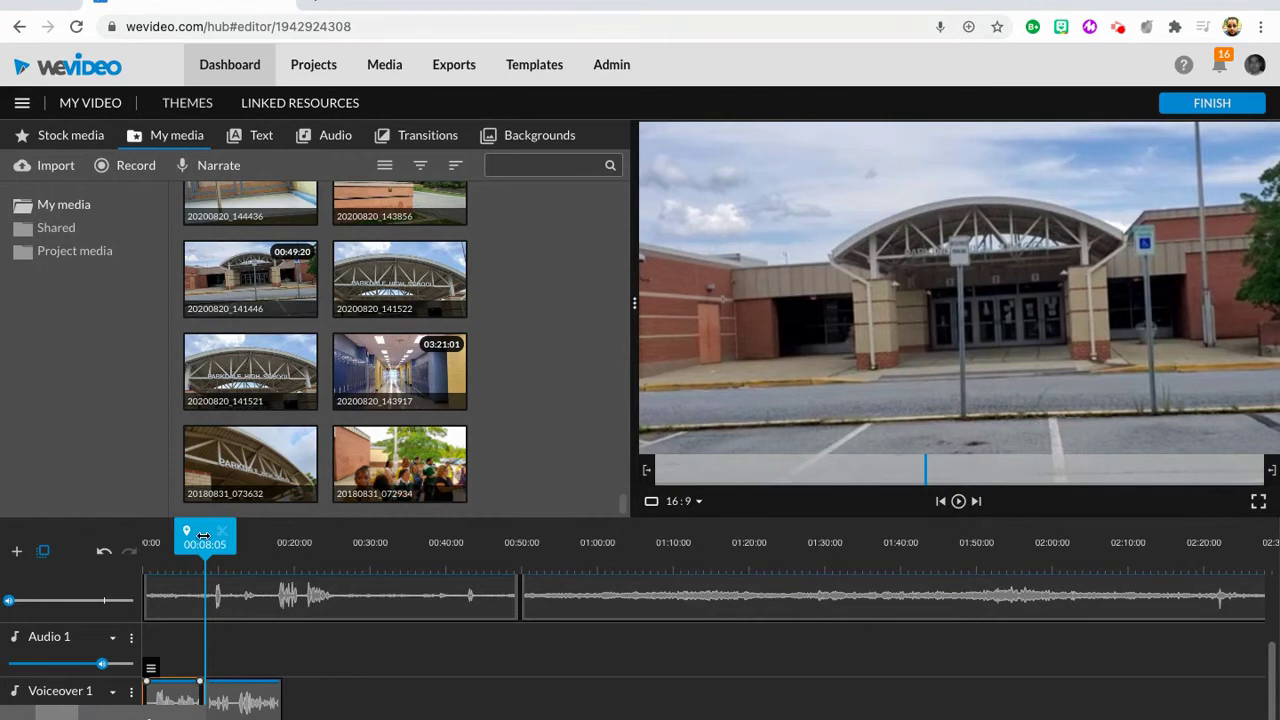
{"action": "left_click_drag", "start_coordinate": [205, 540], "coordinate": [217, 542]}
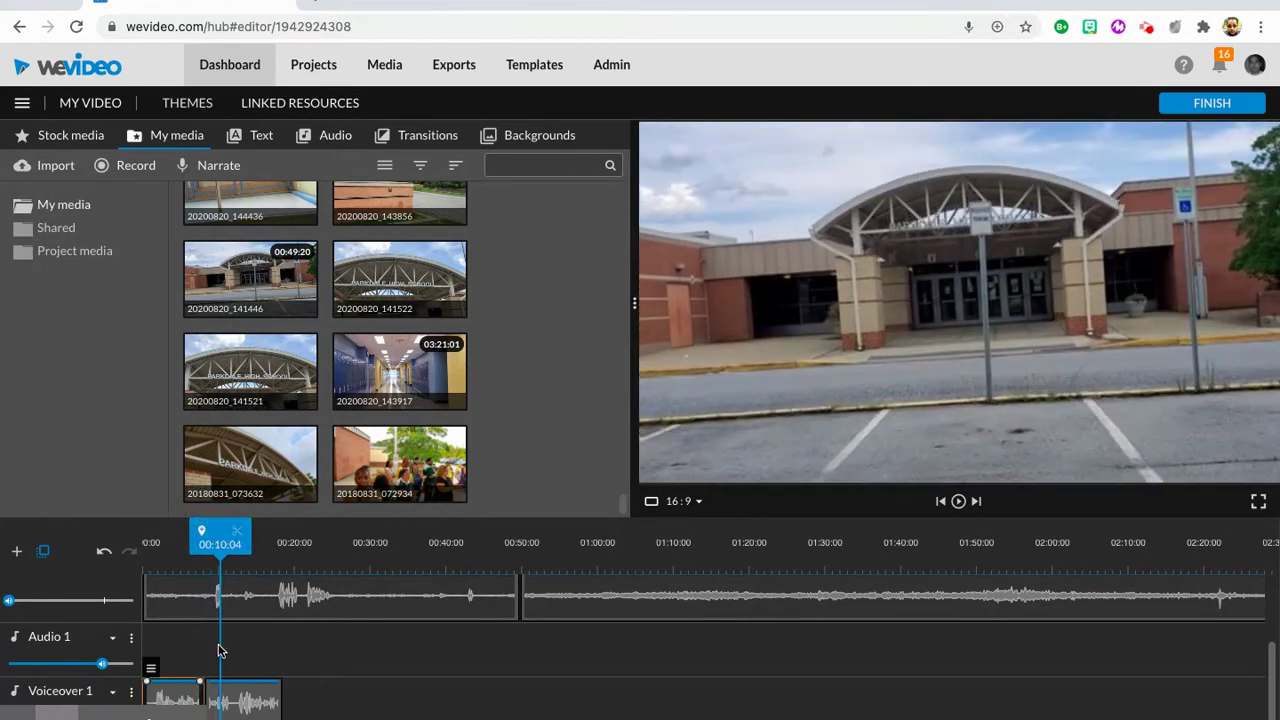
{"action": "left_click", "coordinate": [219, 685]}
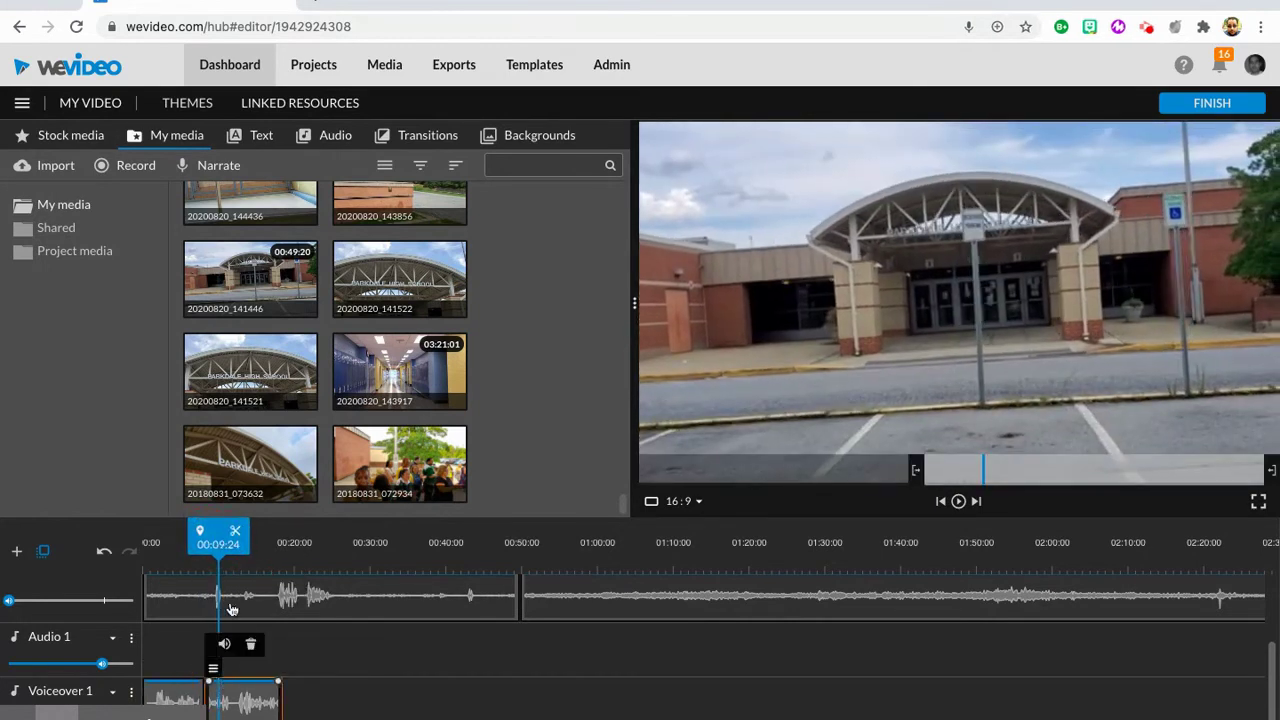
{"action": "left_click", "coordinate": [237, 538]}
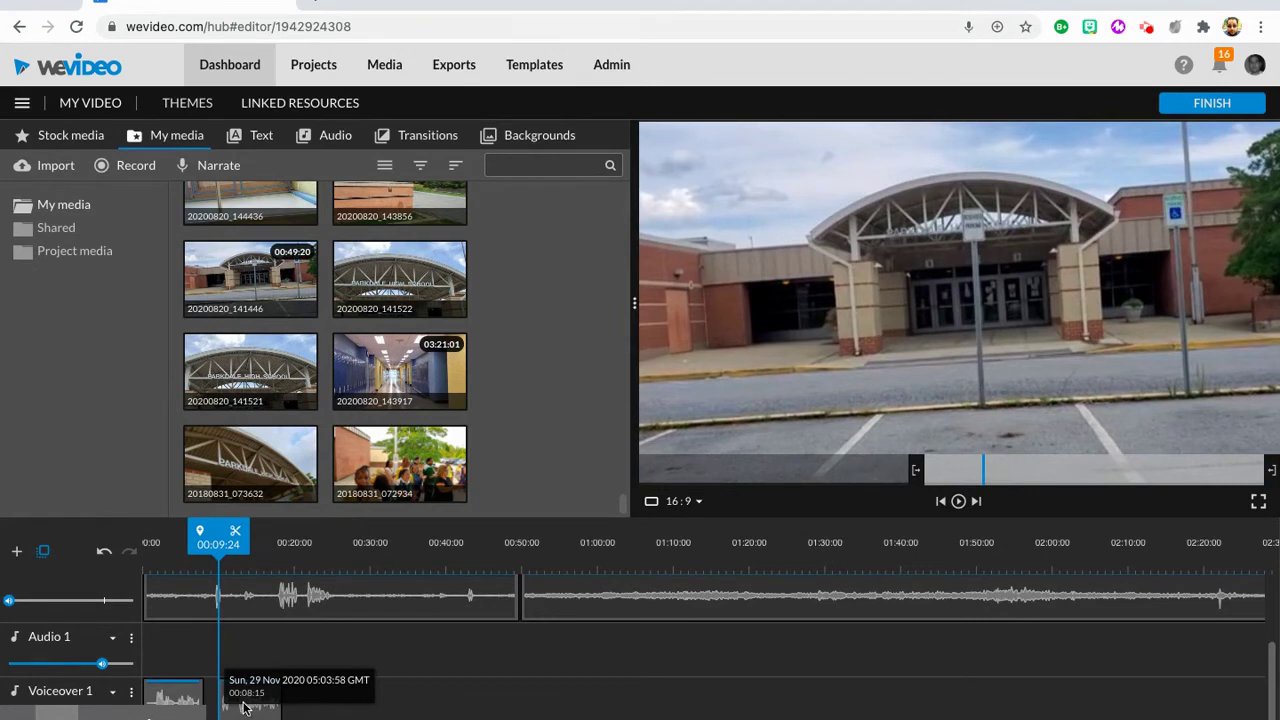
{"action": "left_click_drag", "start_coordinate": [243, 707], "coordinate": [231, 707]}
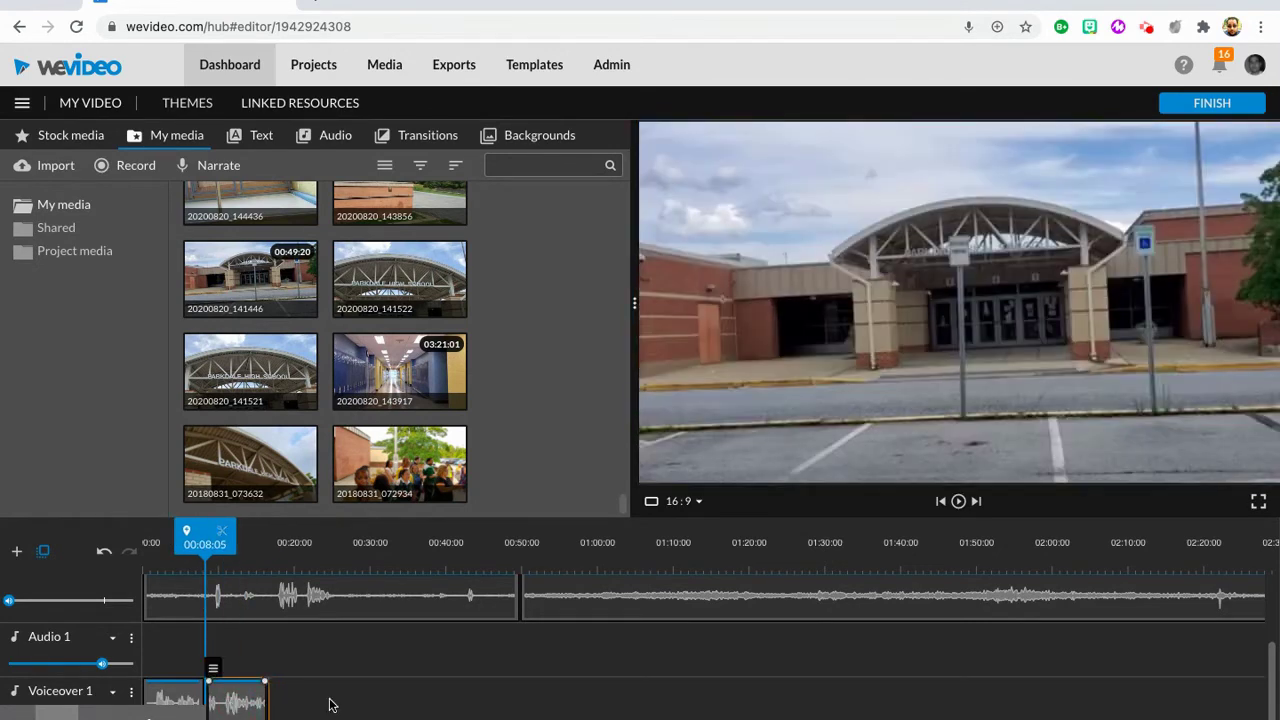
{"action": "scroll", "coordinate": [330, 705], "scroll_direction": "up", "scroll_amount": 3}
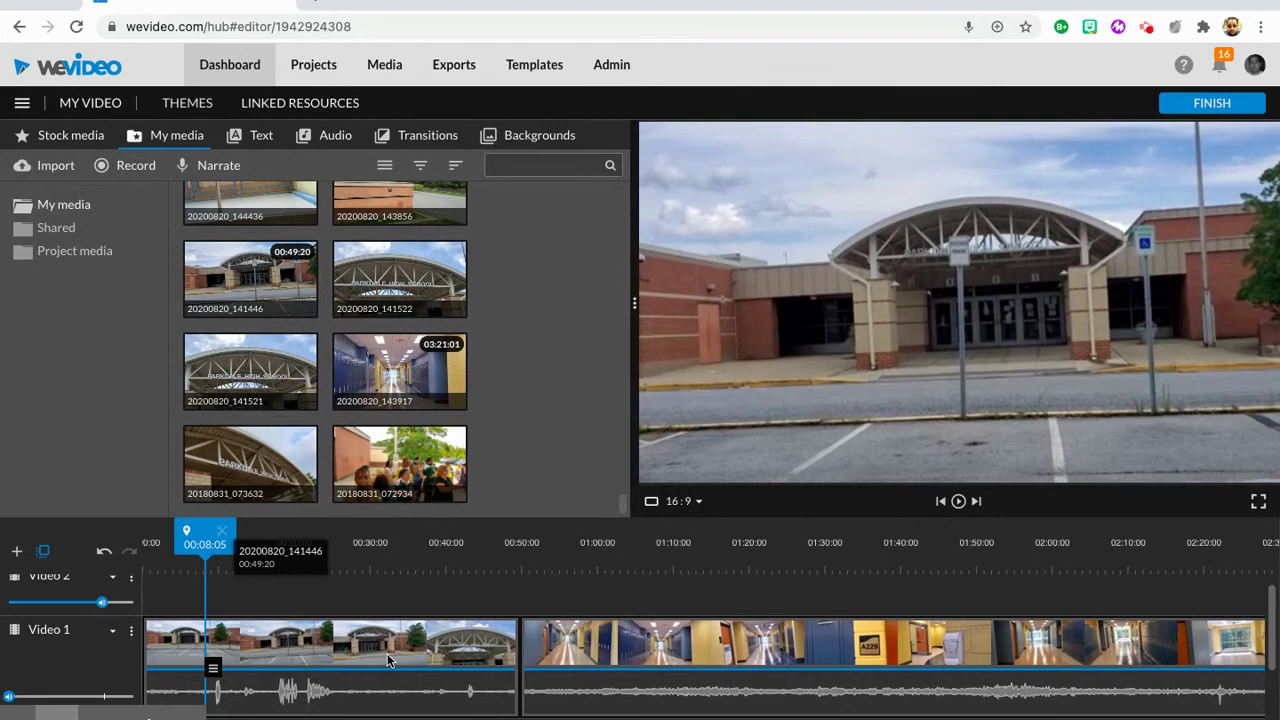
Replace the default export title 'My Video 23' with 'Parkdale Tour'
{"action": "left_click", "coordinate": [1205, 105]}
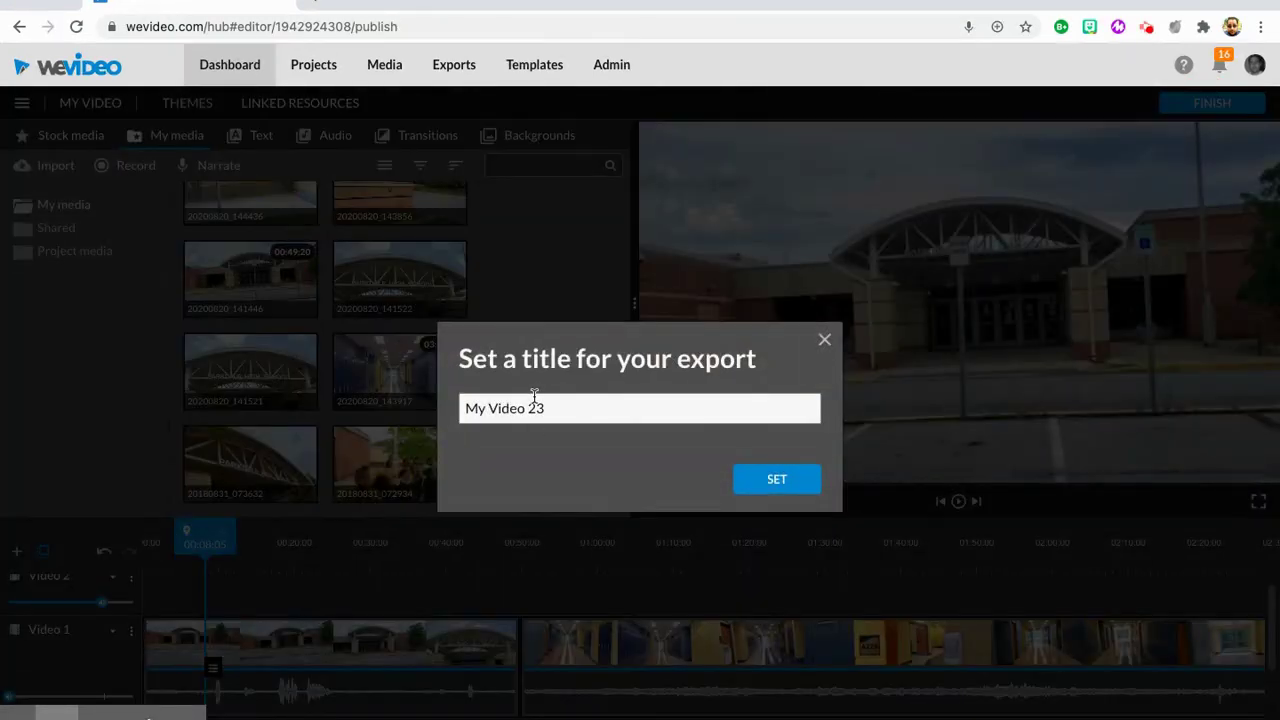
{"action": "left_click_drag", "start_coordinate": [558, 408], "coordinate": [436, 395]}
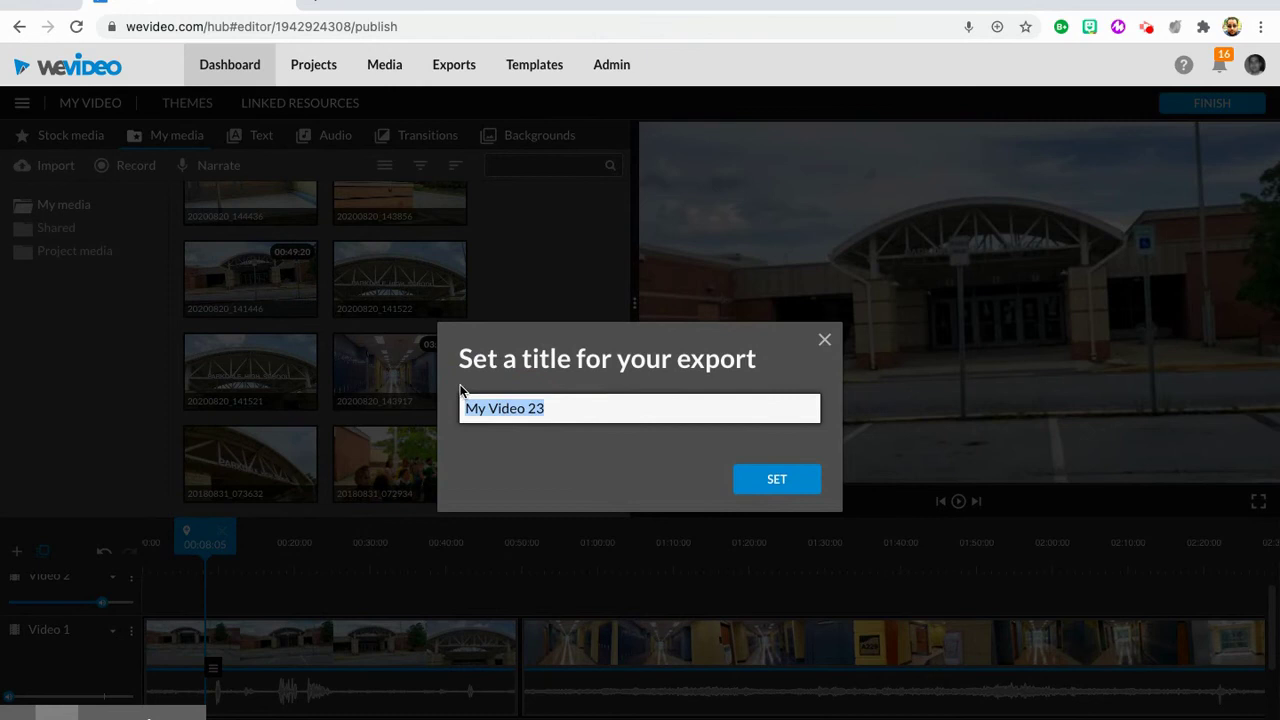
{"action": "type", "text": "Parkdale Tour"}
{"action": "left_click", "coordinate": [777, 484]}
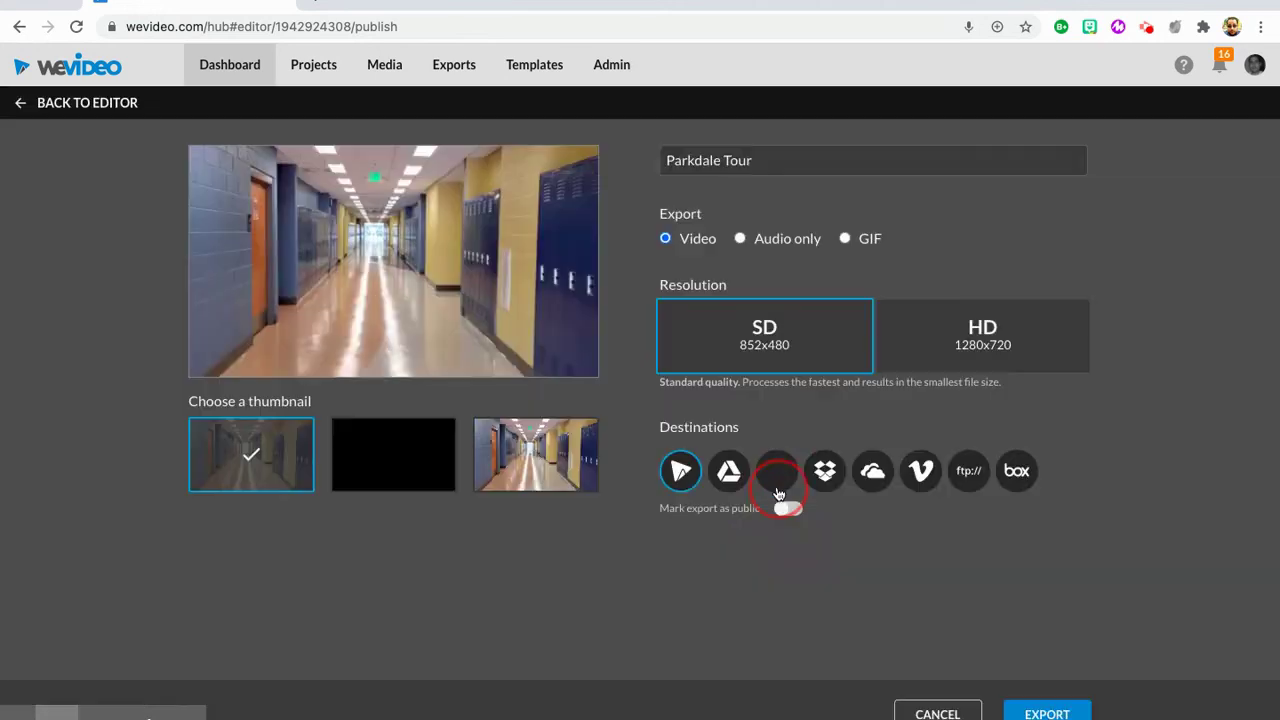
Choose the HD 1280x720 resolution tile for the Parkdale Tour export
{"action": "left_click", "coordinate": [978, 343]}
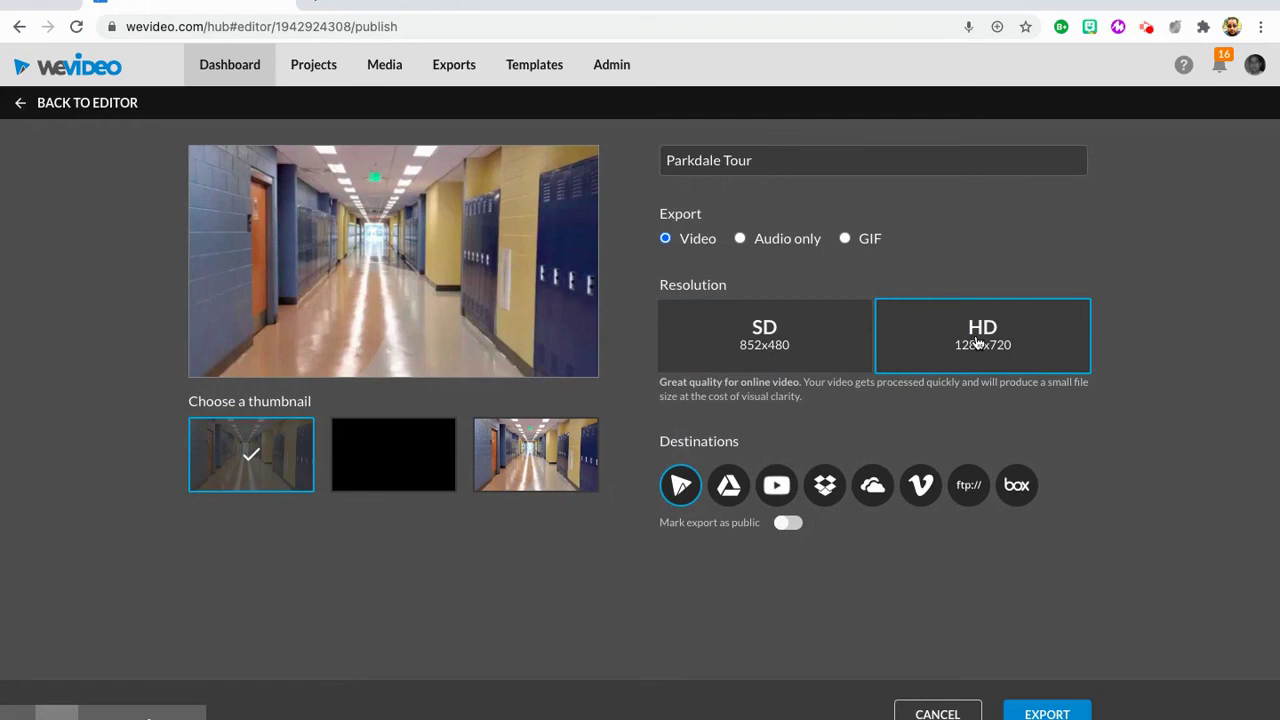